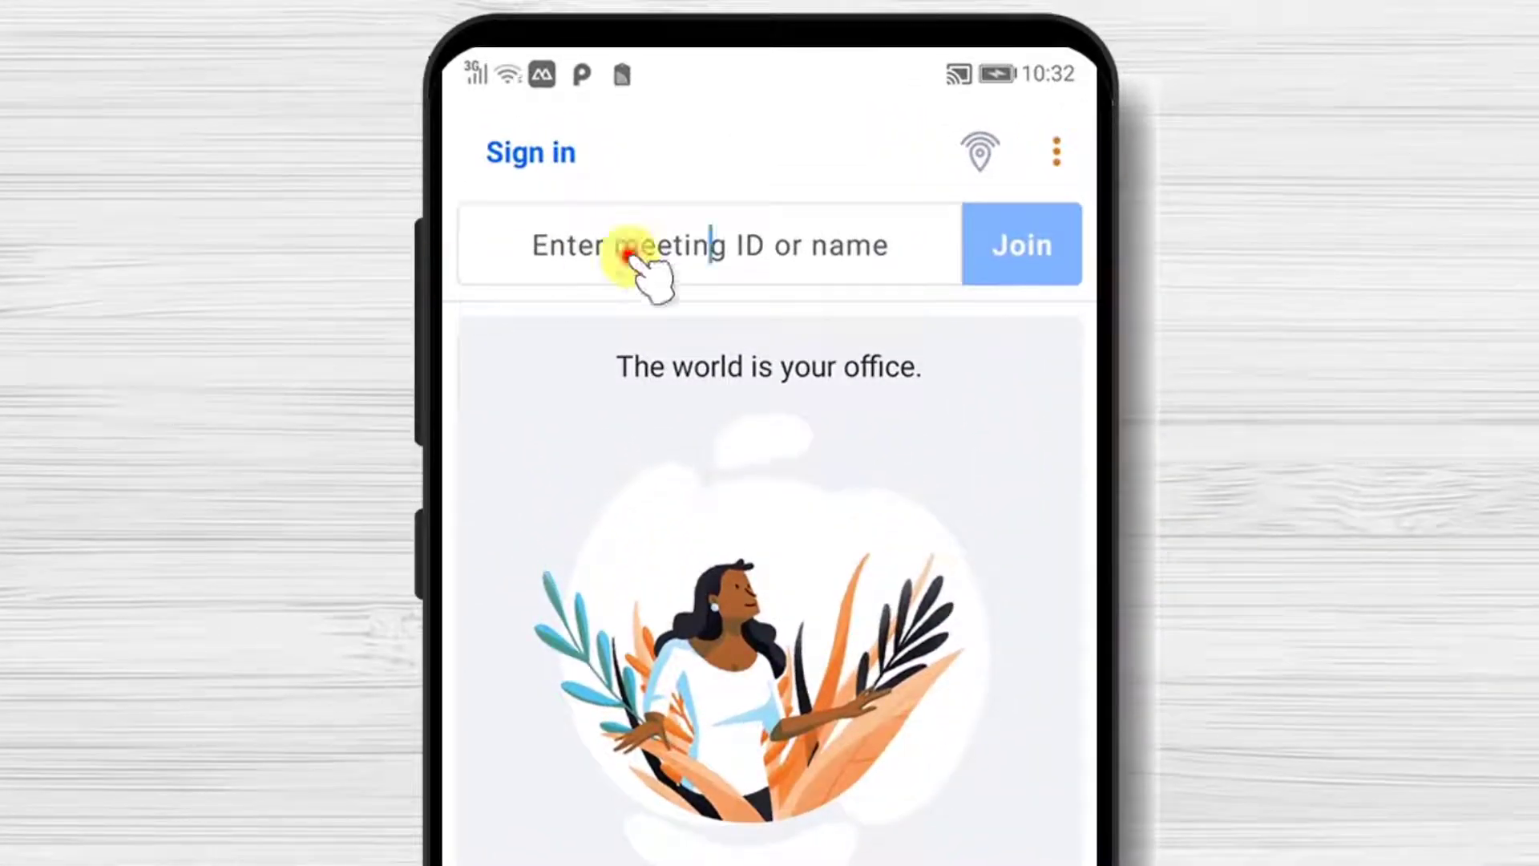
click(630, 250)
text(978)
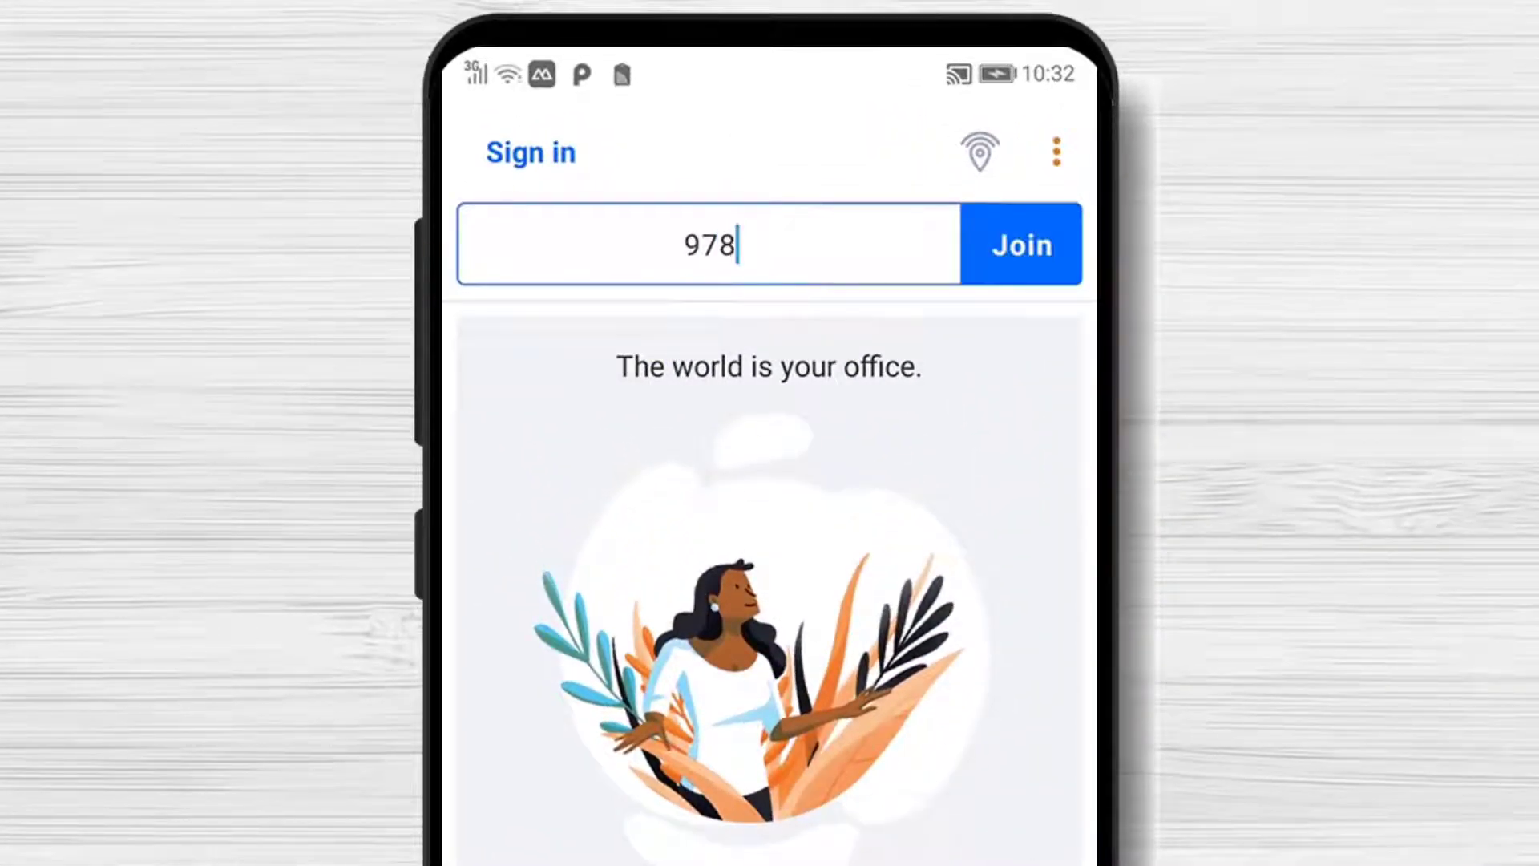
text(-792-653)
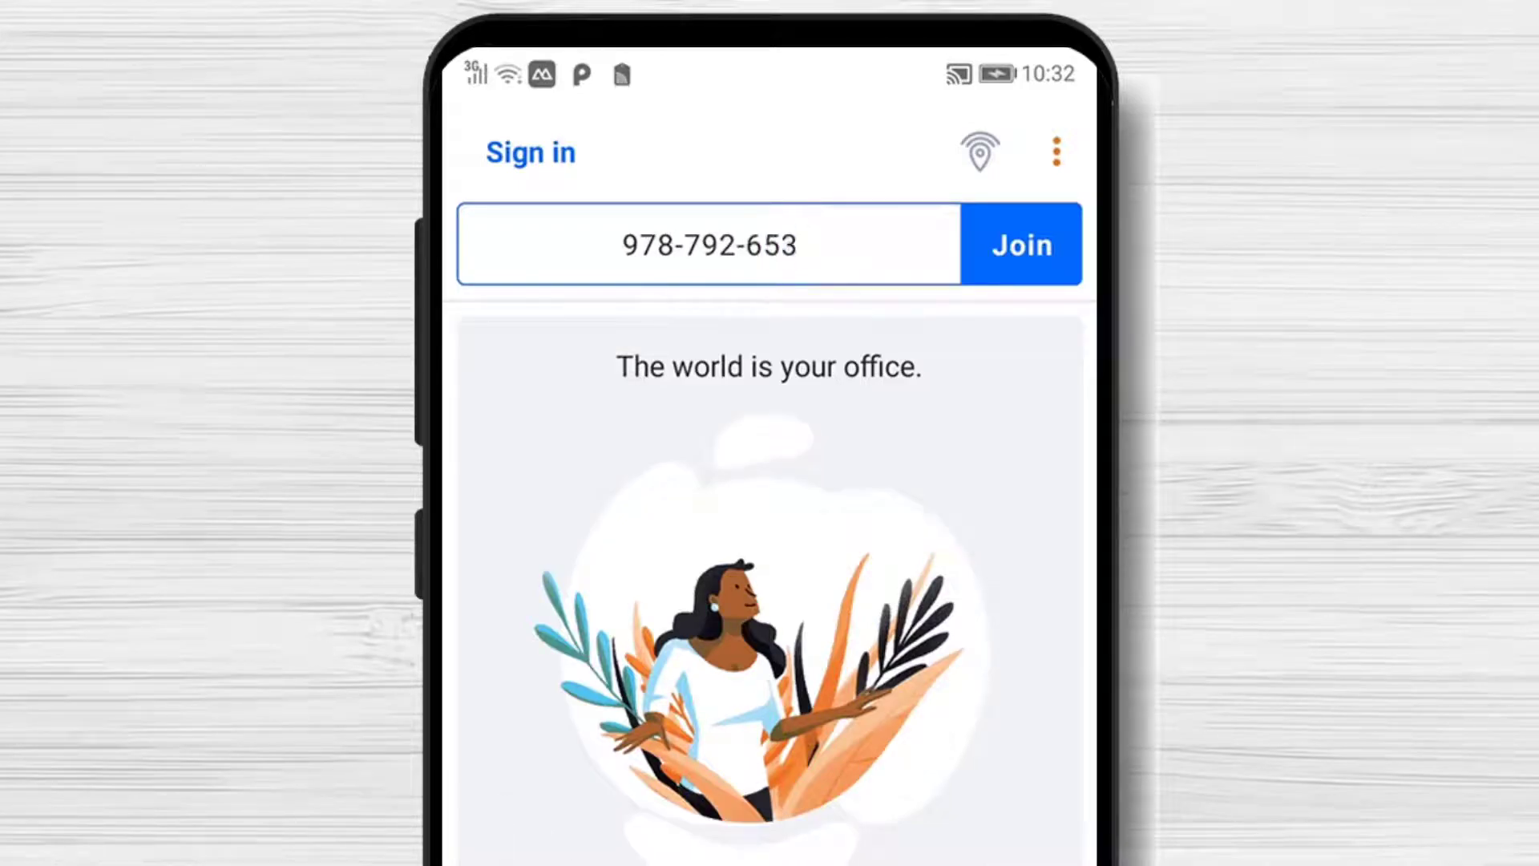
click(1028, 246)
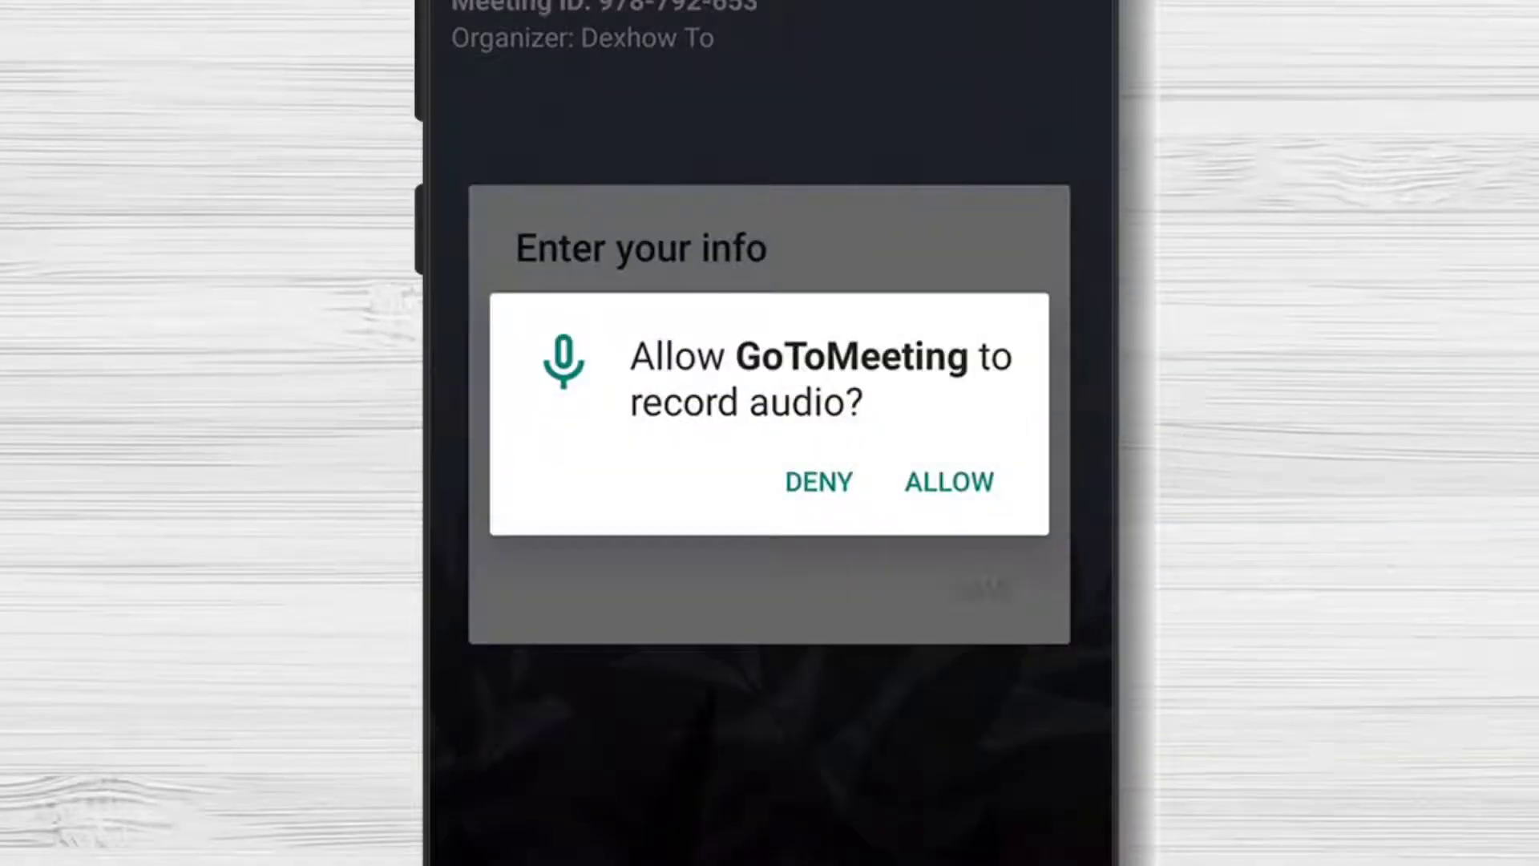
Allow audio recording and save your full name as the attendee name
click(951, 483)
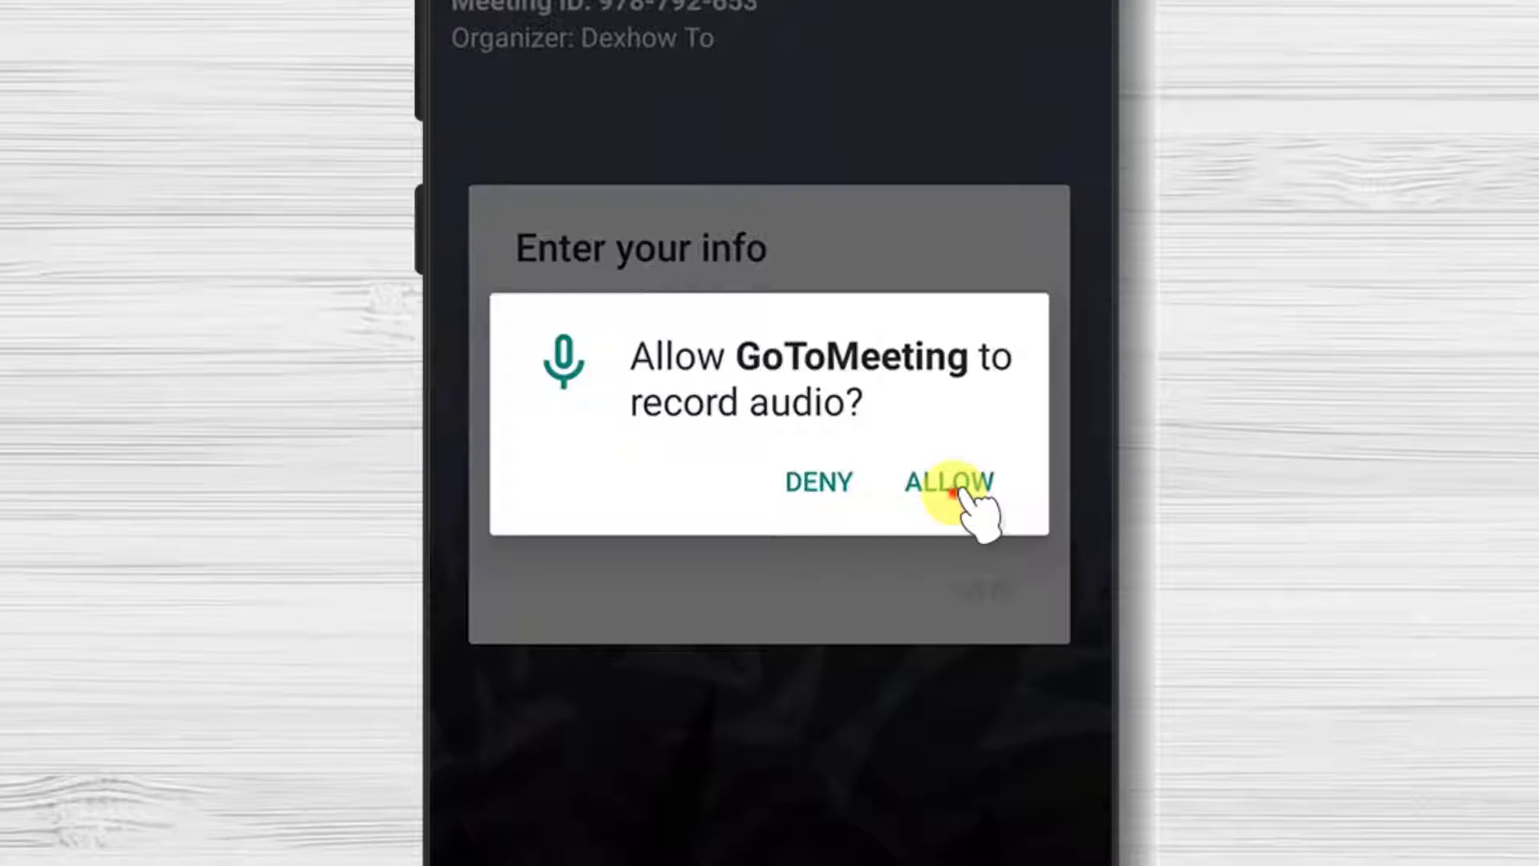
text(De)
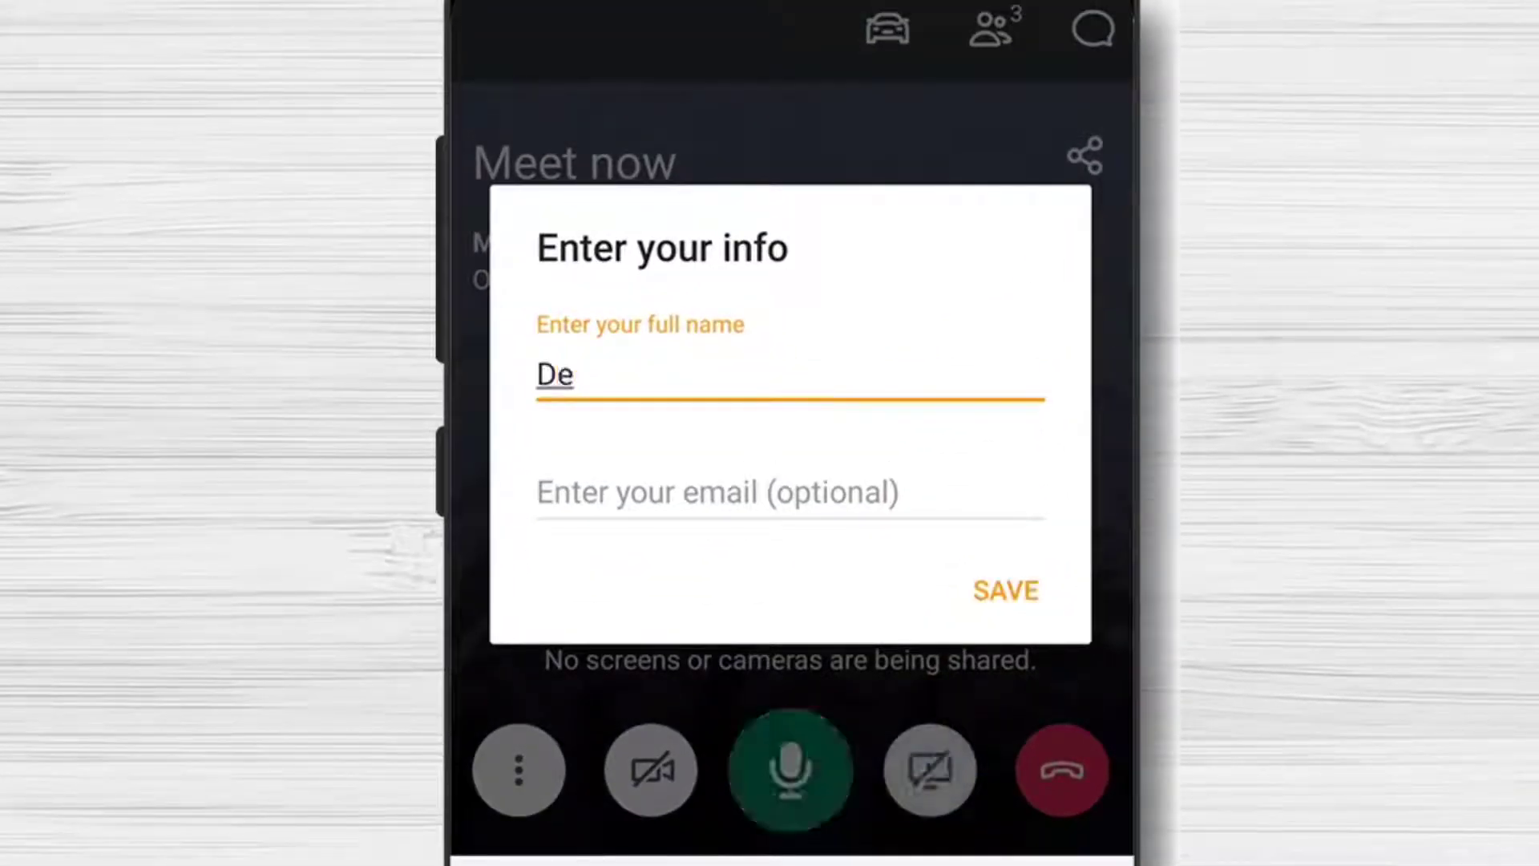
text(x How)
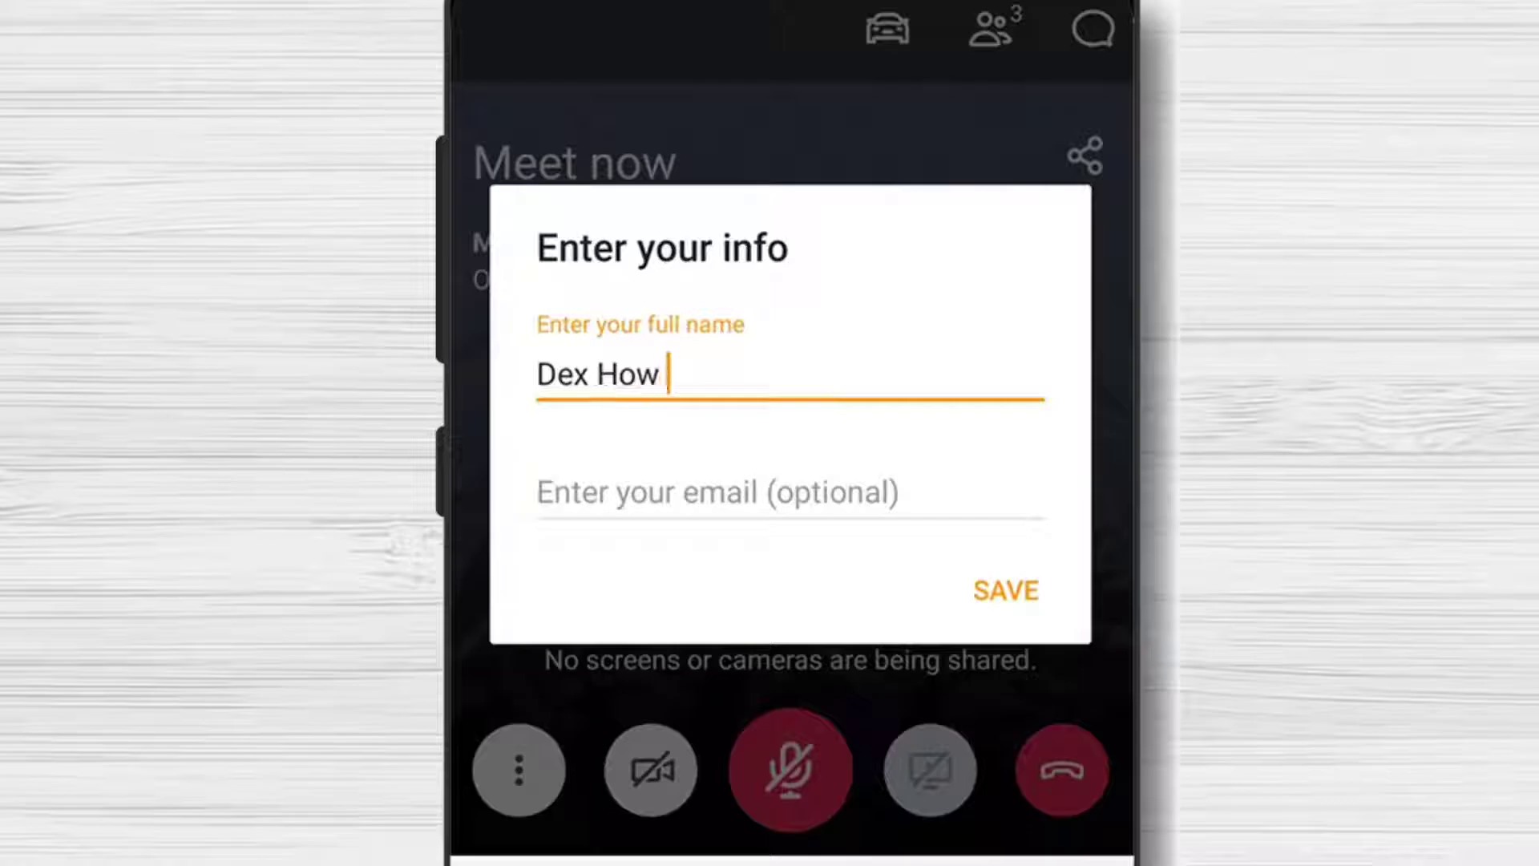
text( To Andr)
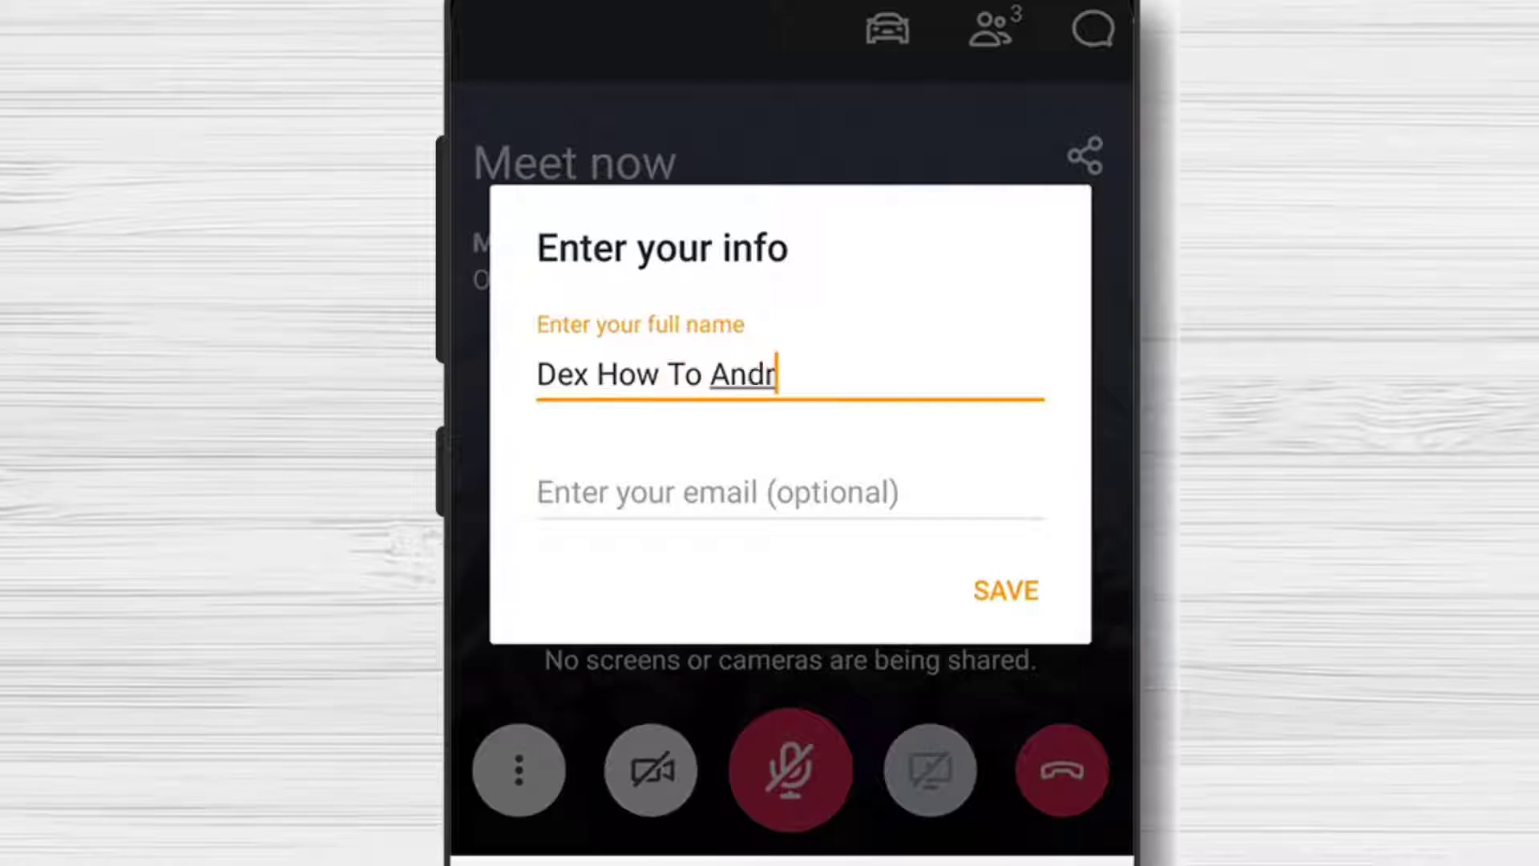
text(oid)
click(1006, 590)
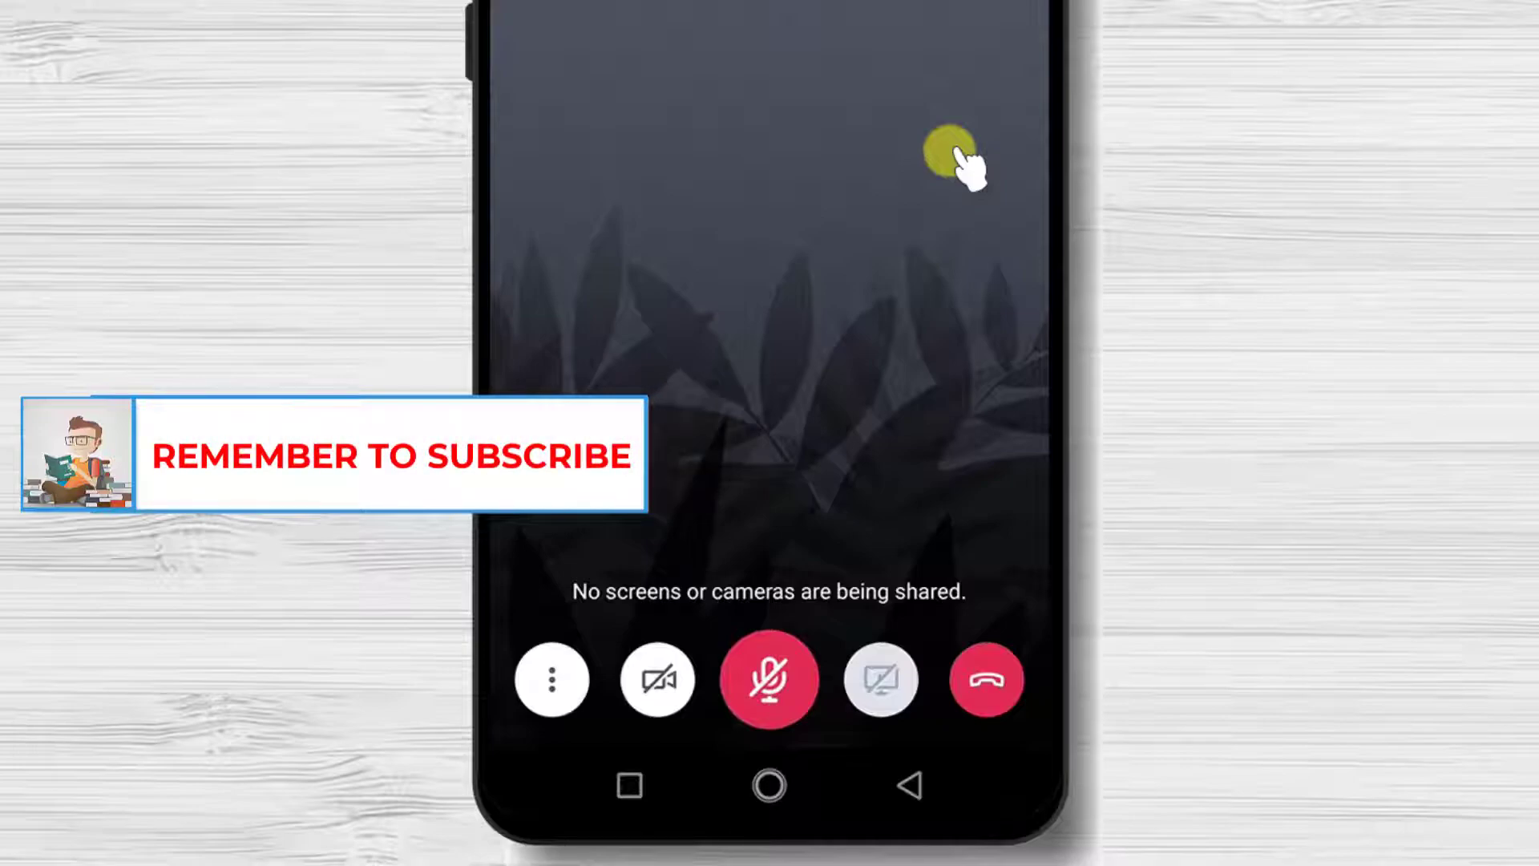
click(788, 695)
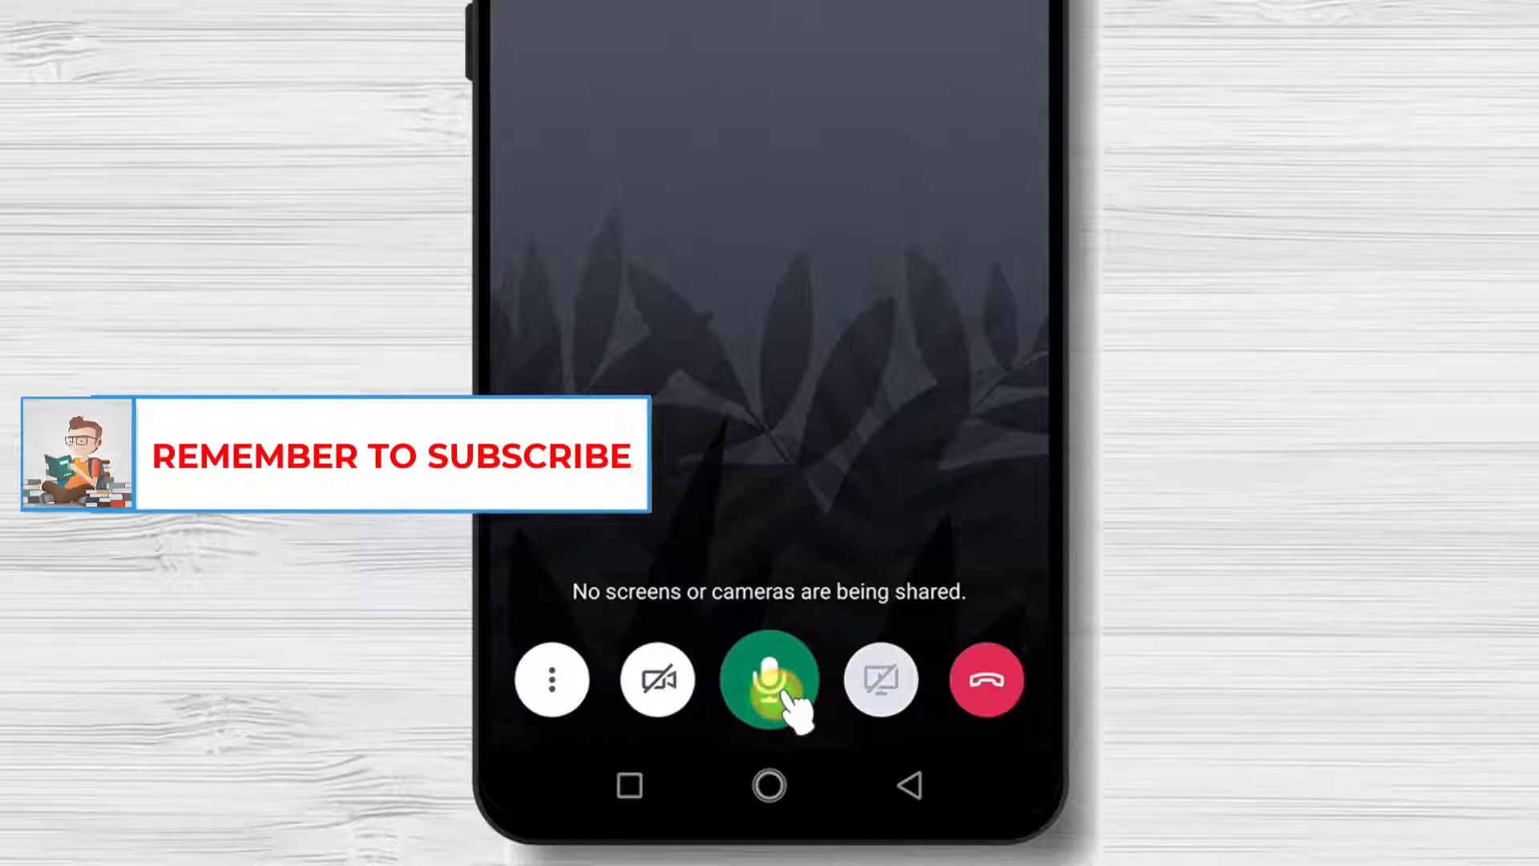
click(787, 698)
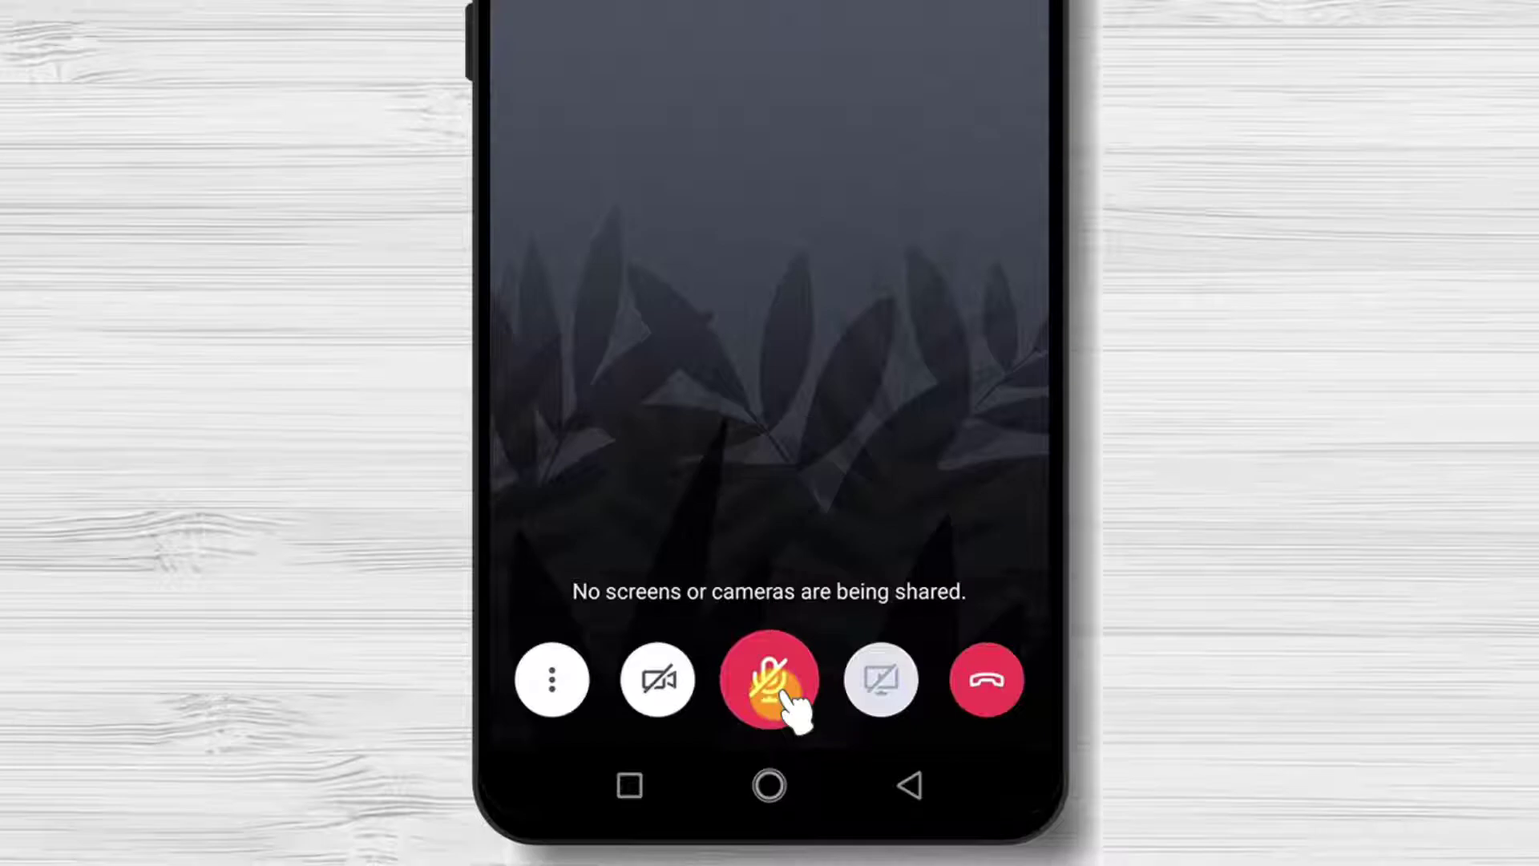
Turn on the camera, allow camera access, then close the preview without sharing video
click(663, 688)
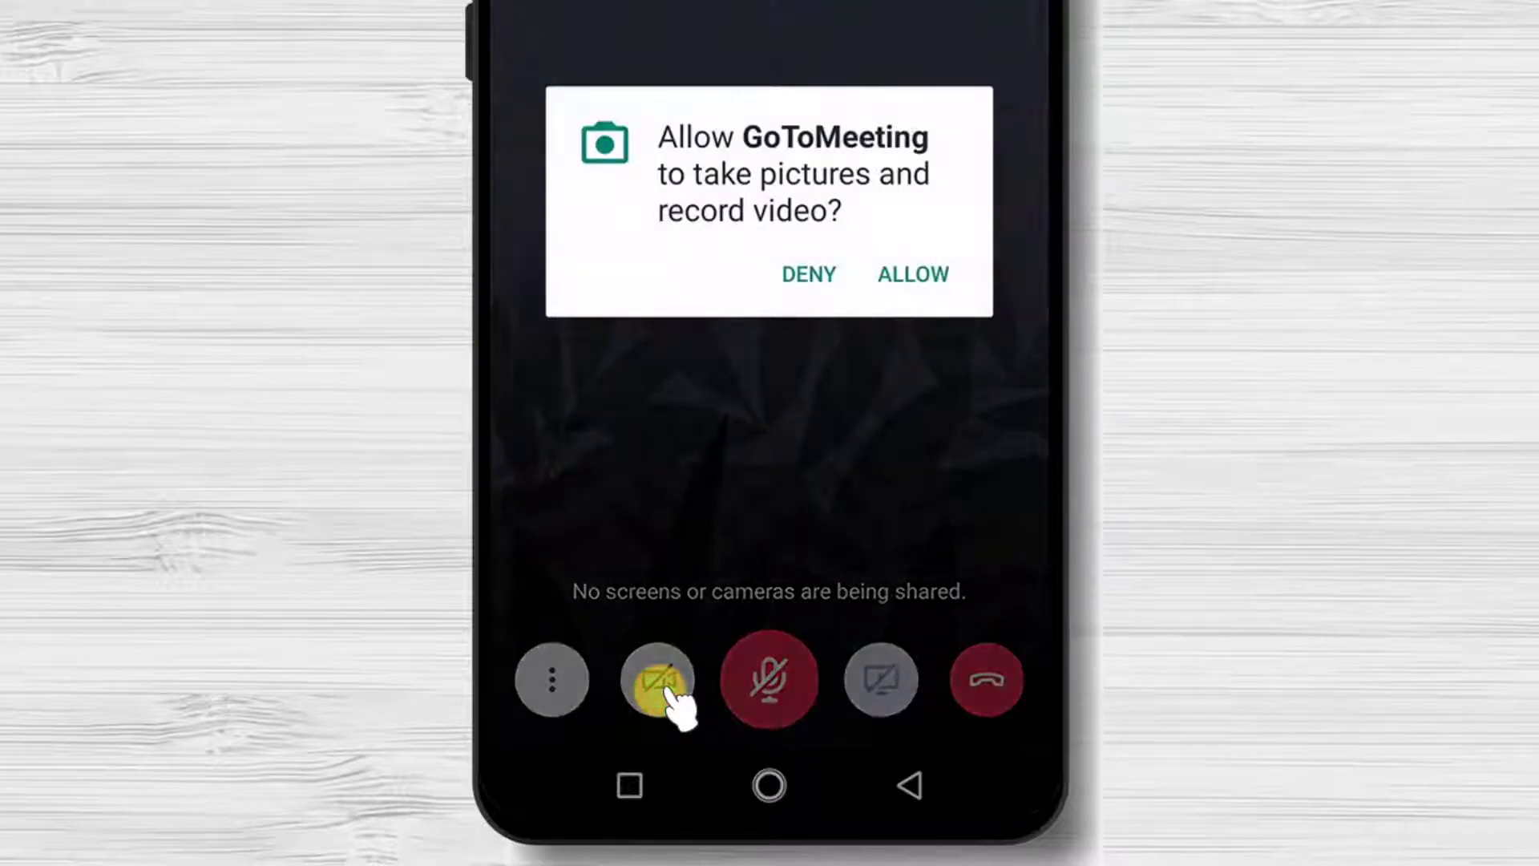
click(912, 274)
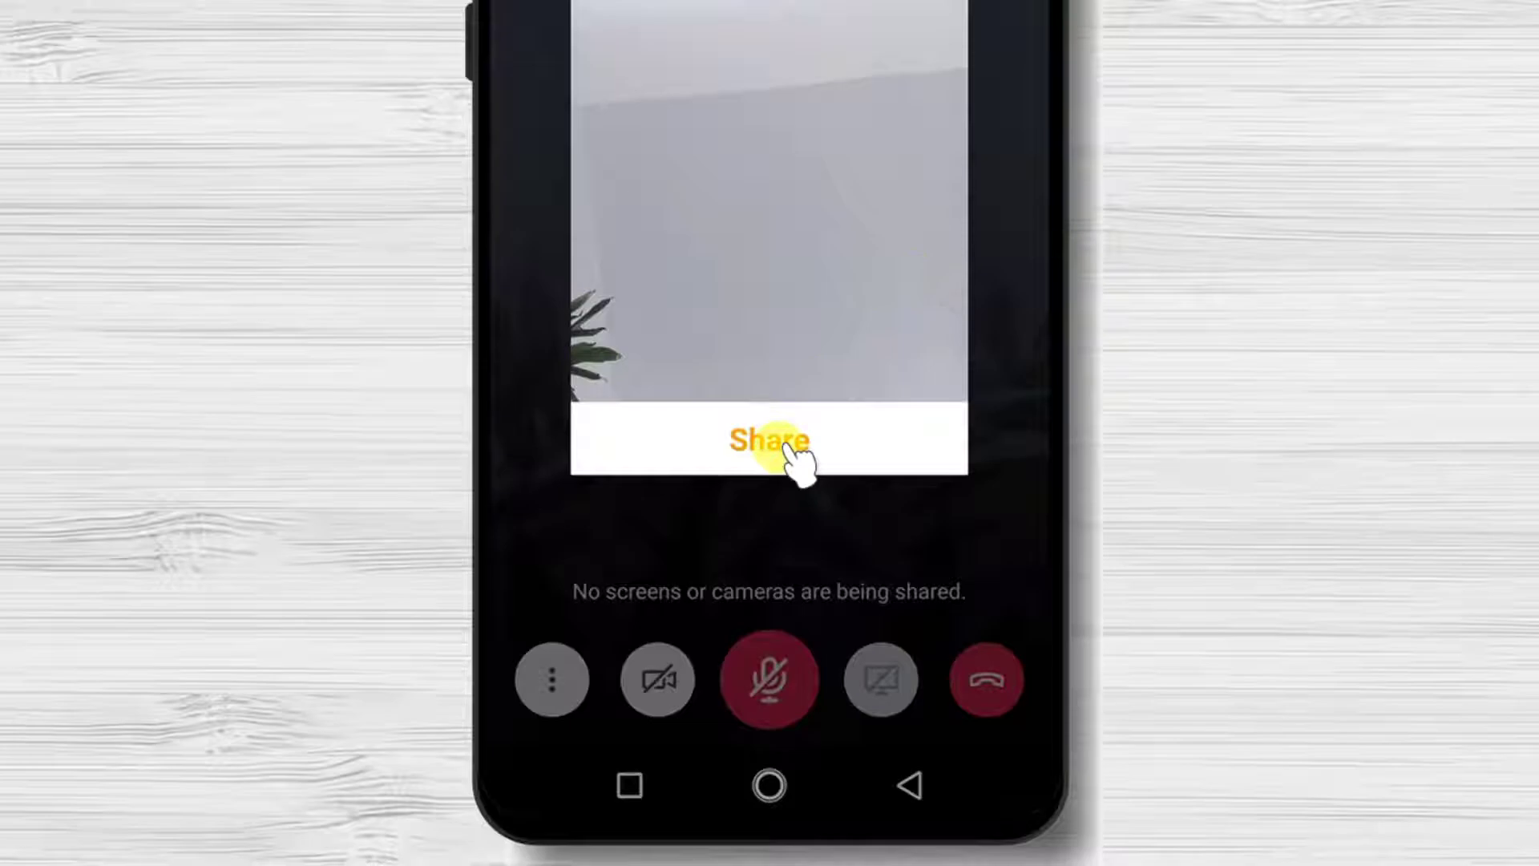
click(785, 443)
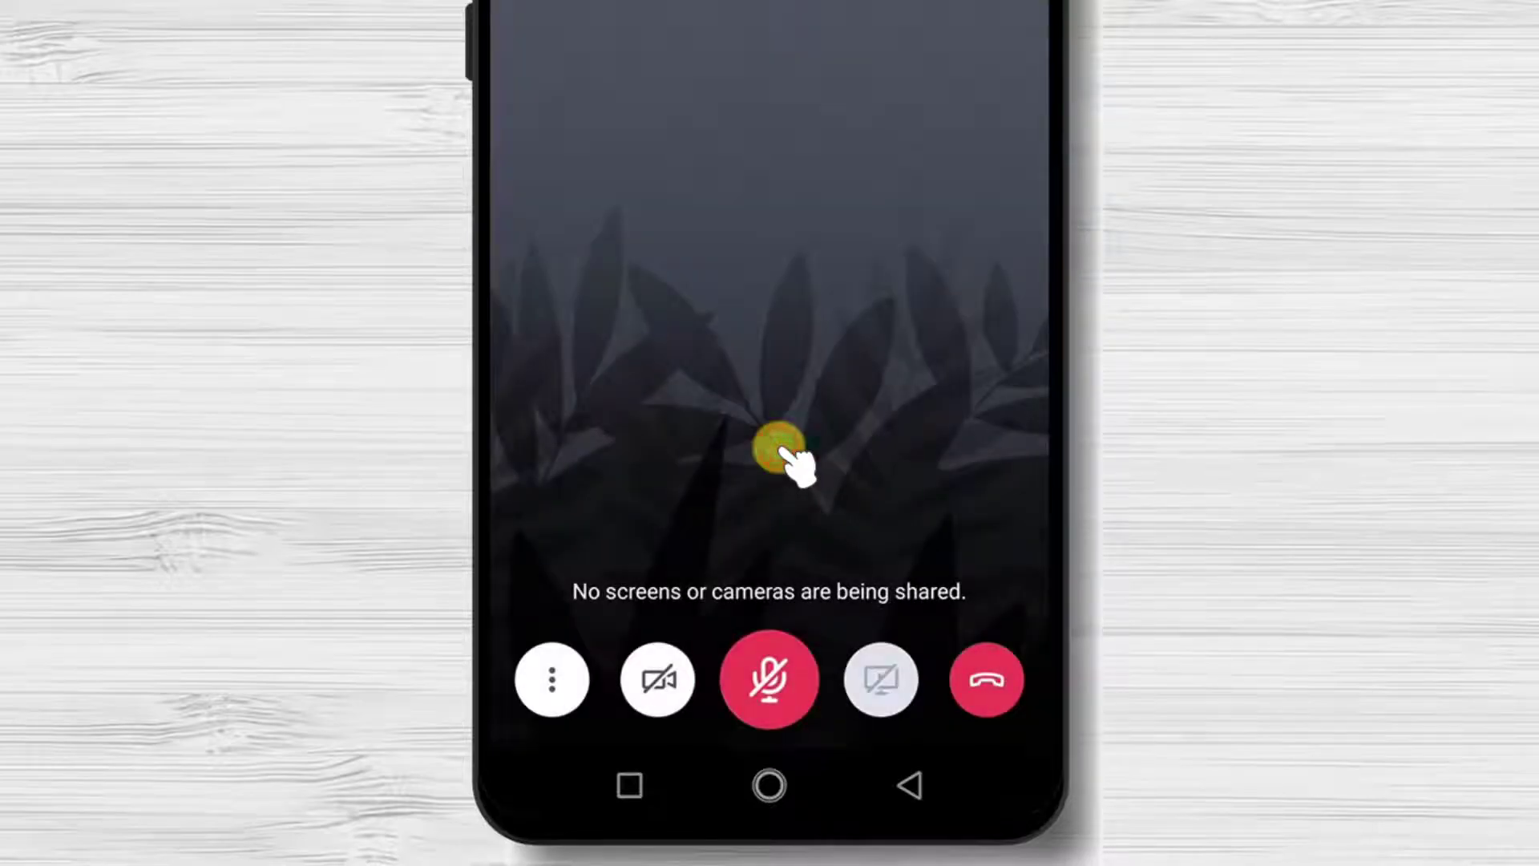
Show the Audio options from the meeting's extra options menu
click(553, 681)
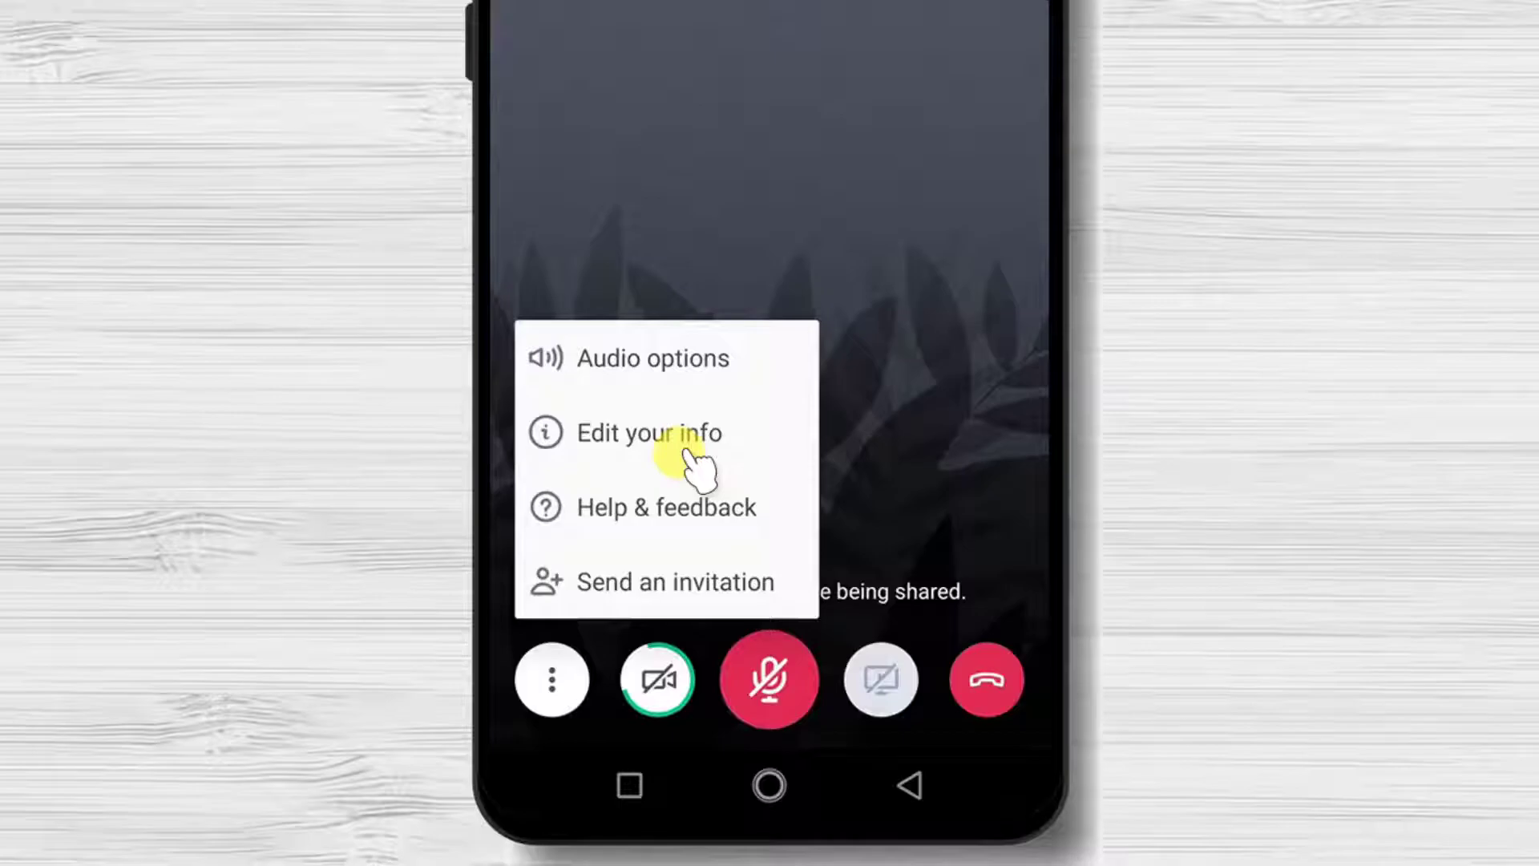
click(687, 366)
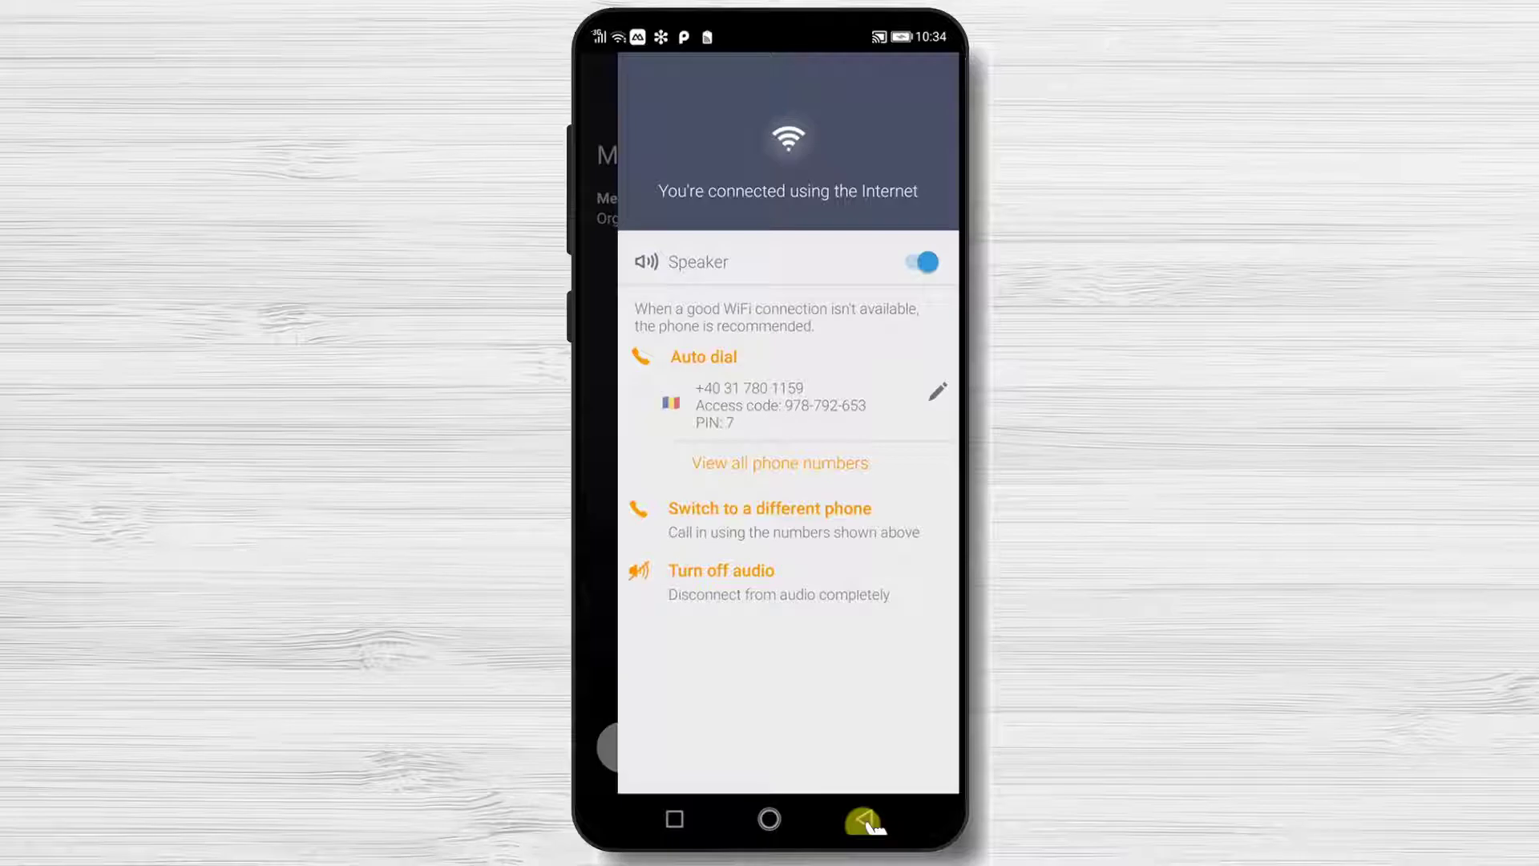
Dismiss Audio options, view the three participants, then go back to the Meet now screen
click(865, 822)
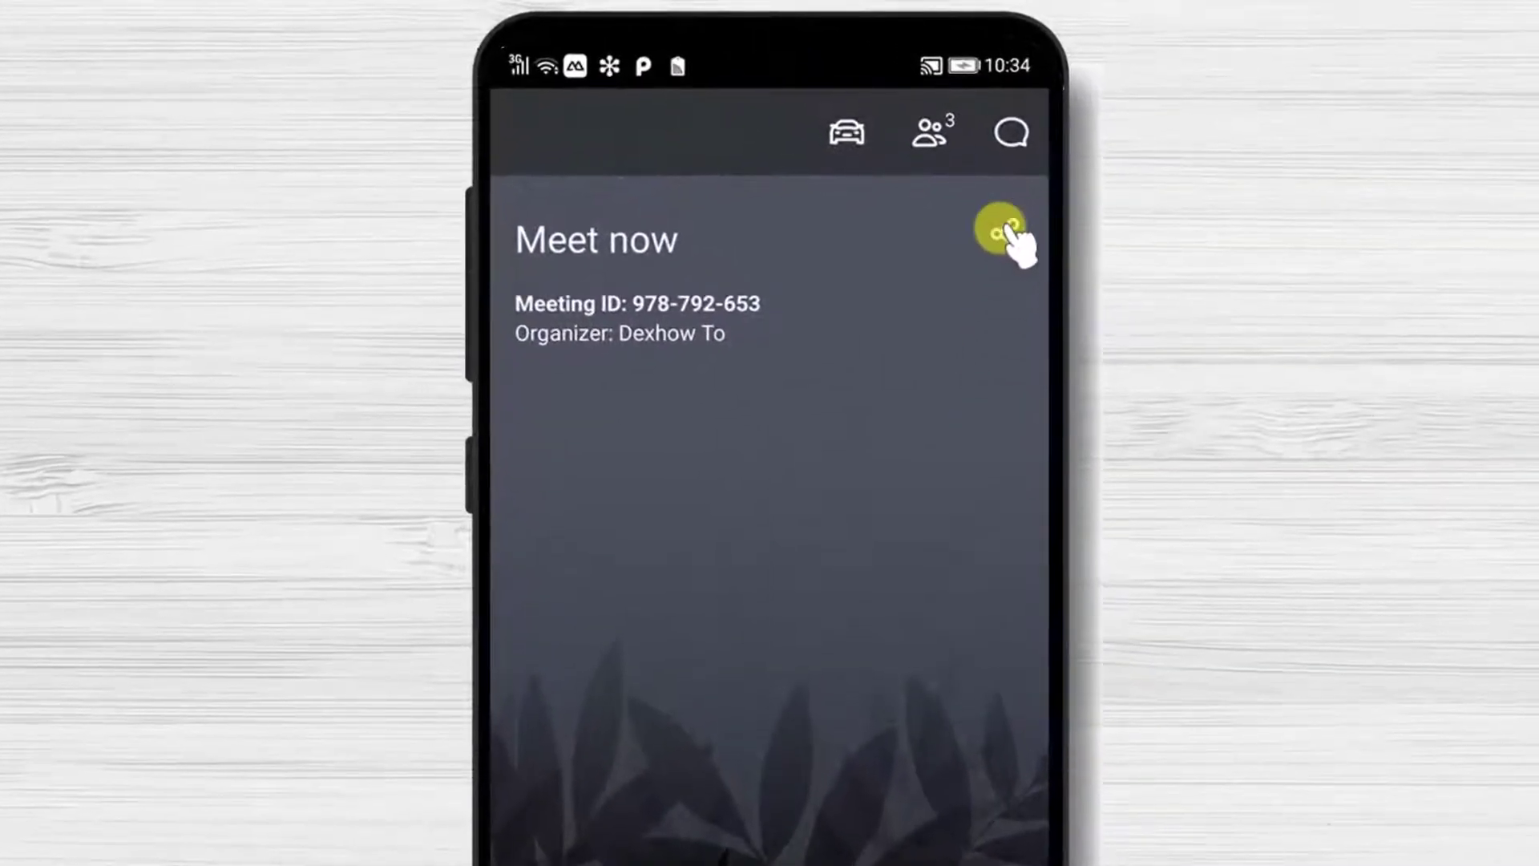
click(932, 134)
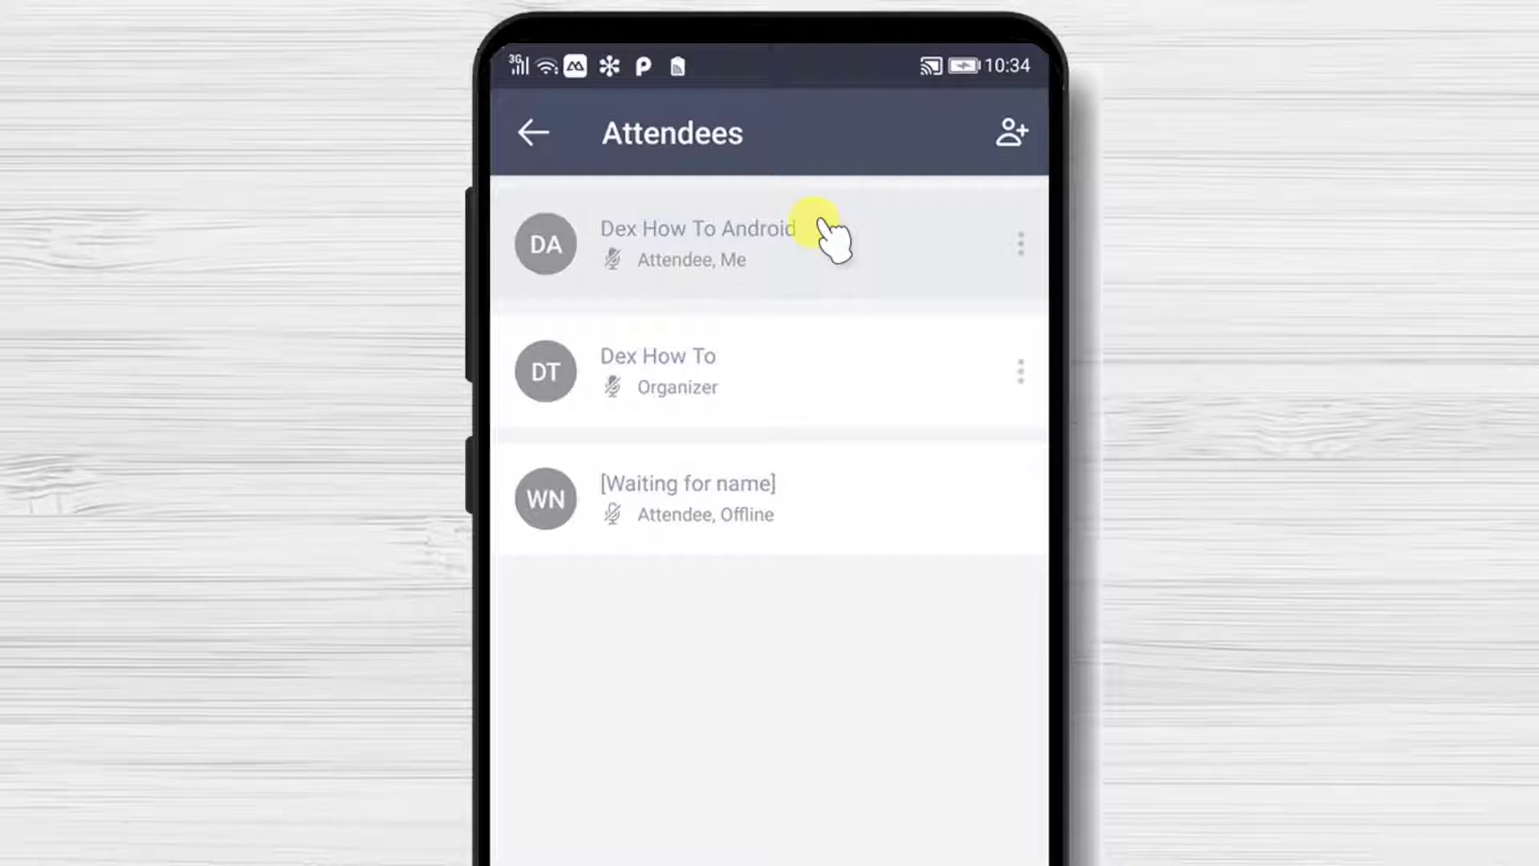
click(533, 132)
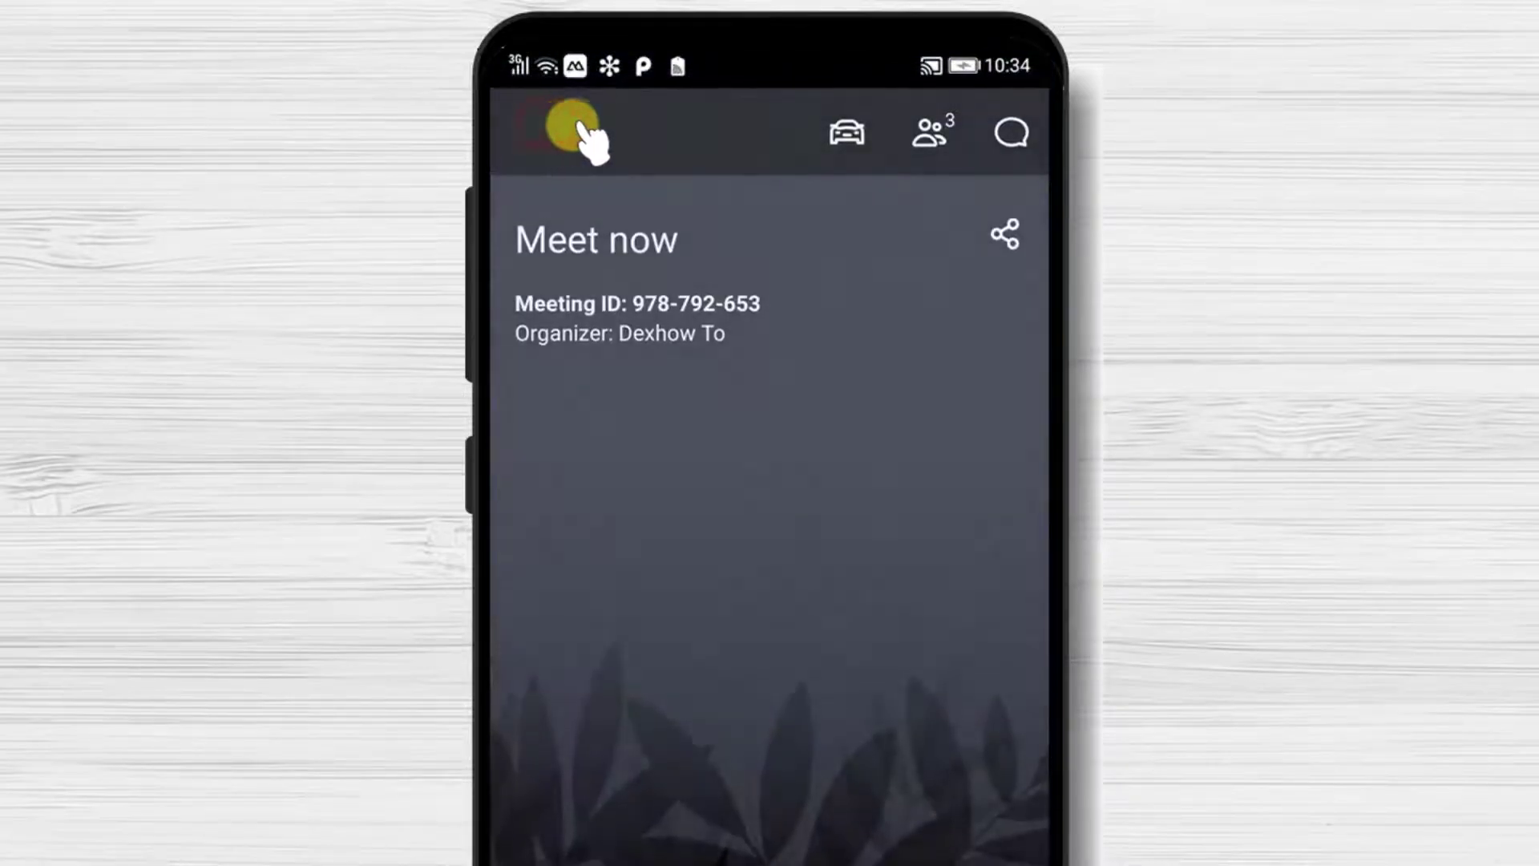
Send a private 'Test' chat message to organizer Dex How To
click(1012, 132)
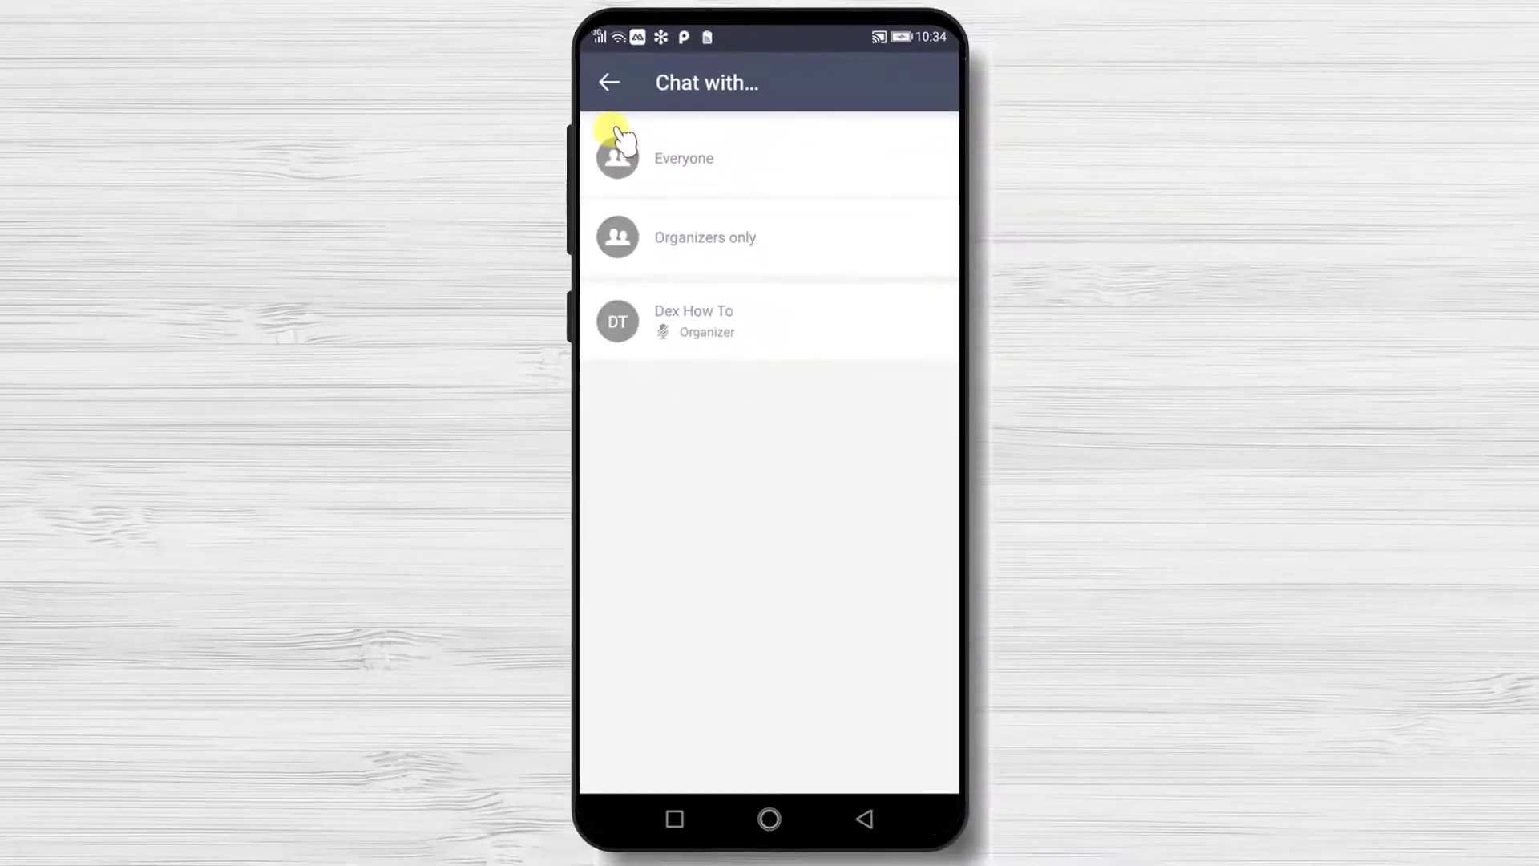
click(710, 310)
click(705, 773)
text(Test)
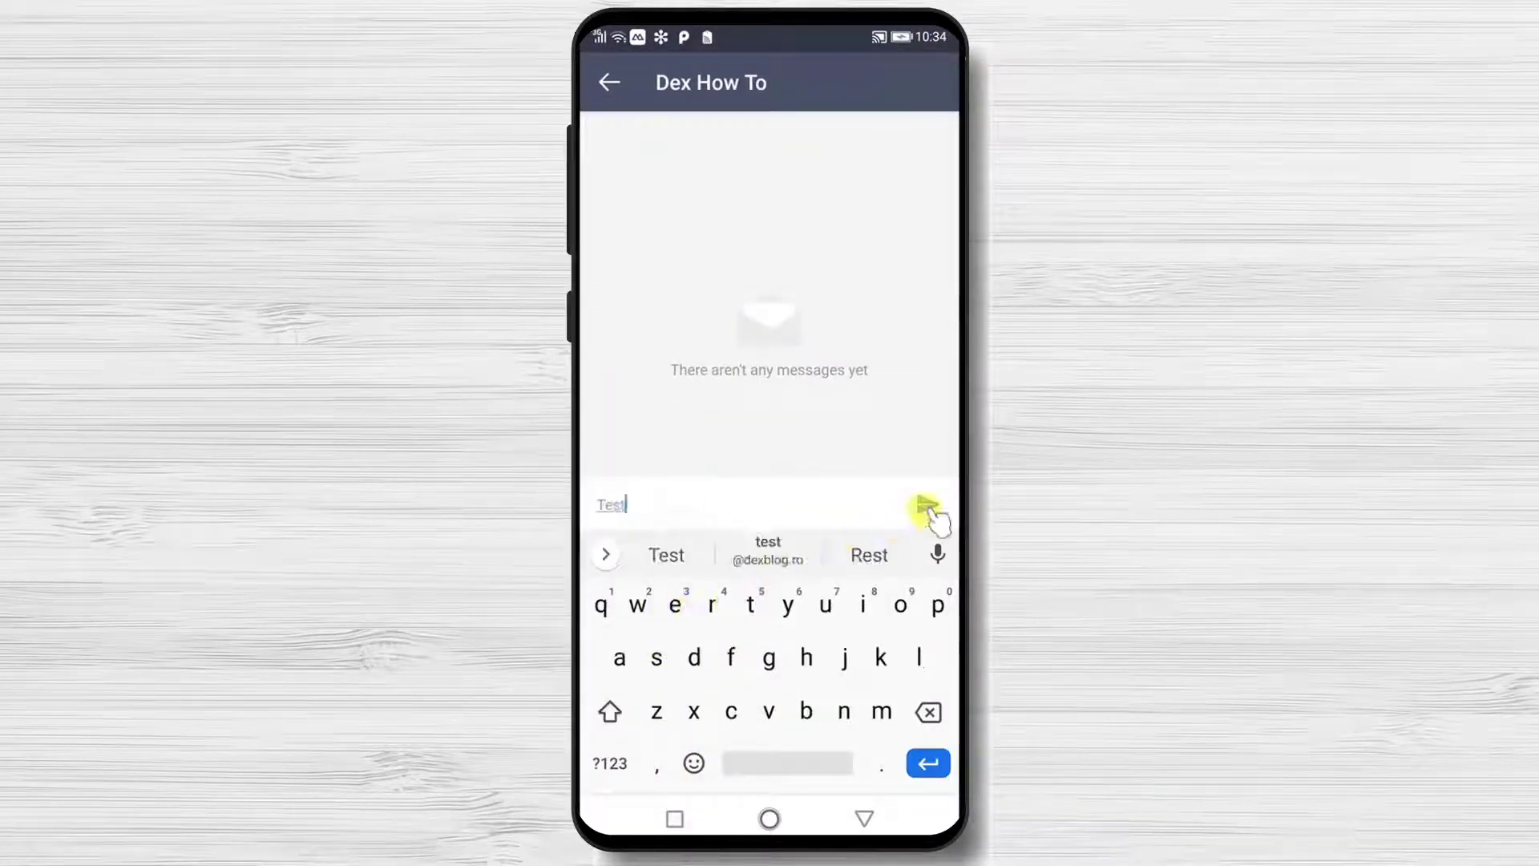
click(928, 506)
click(609, 83)
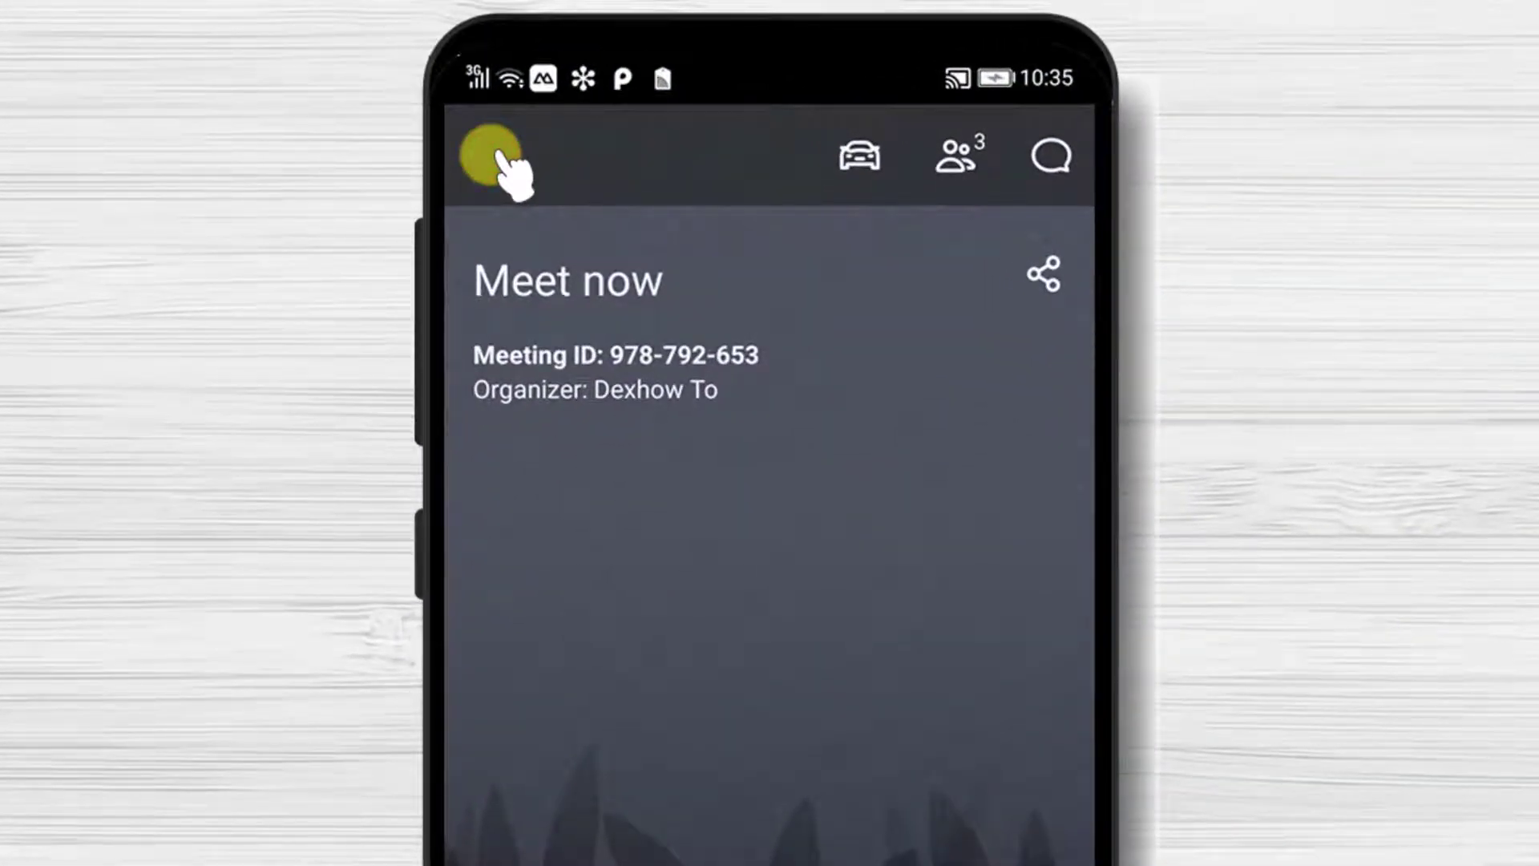
Reopen the Dex How To chat to read the reply, then return to the meeting
click(1058, 162)
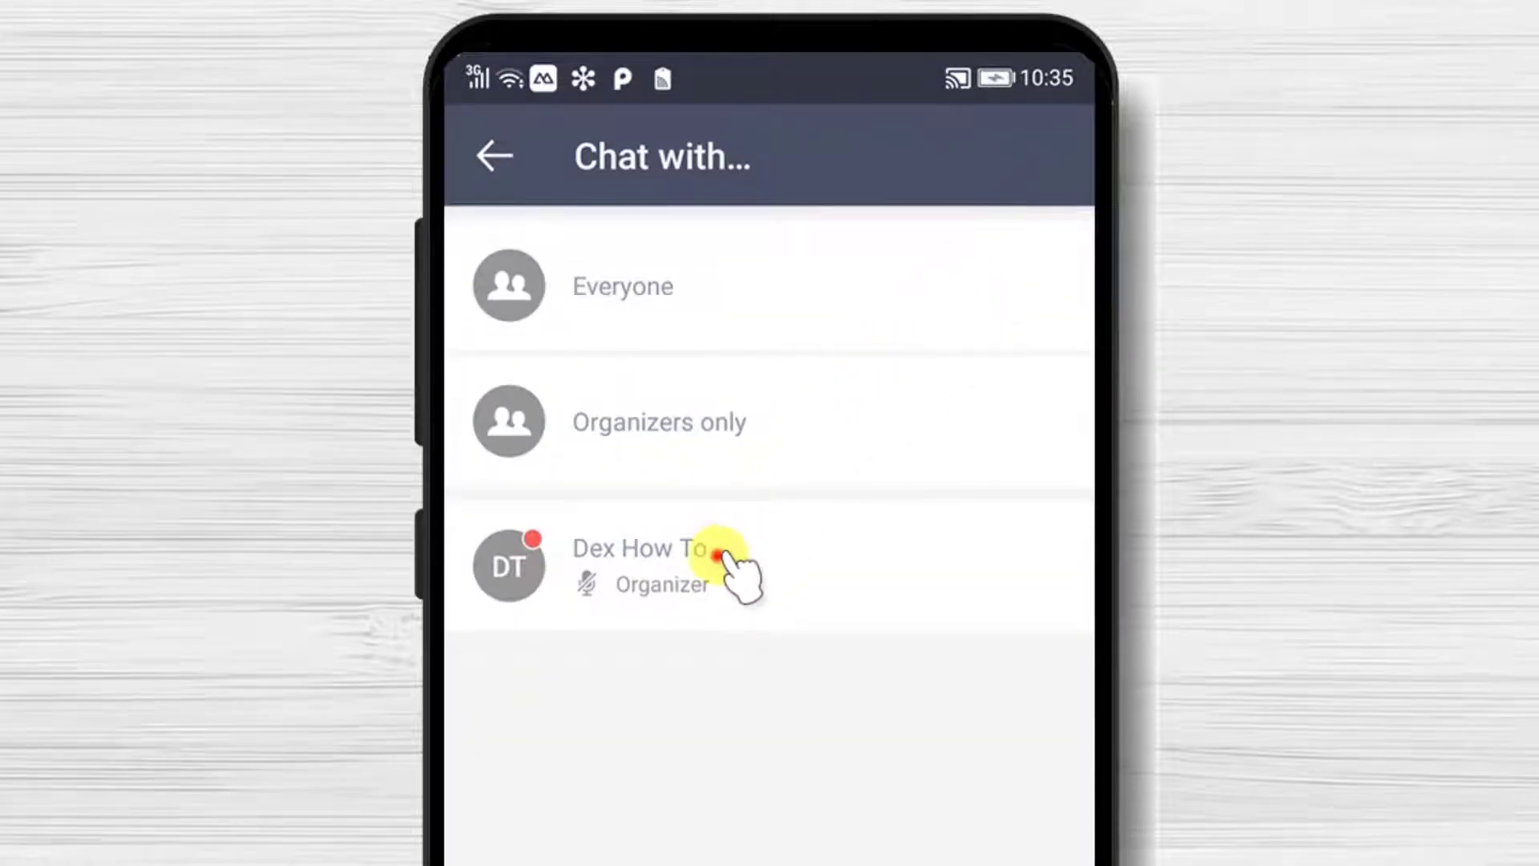
click(717, 556)
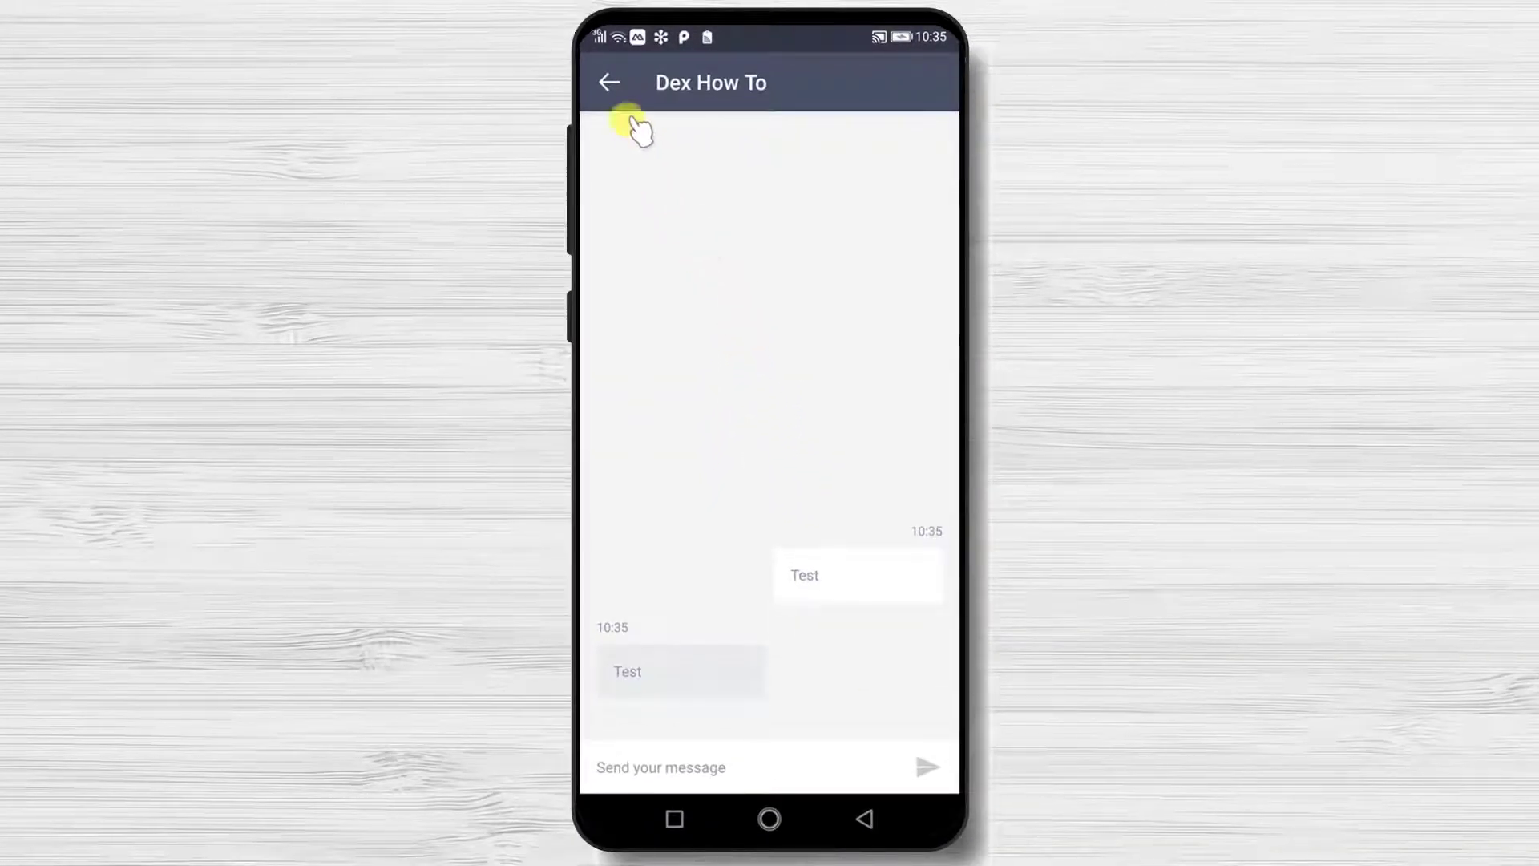
click(610, 84)
click(609, 87)
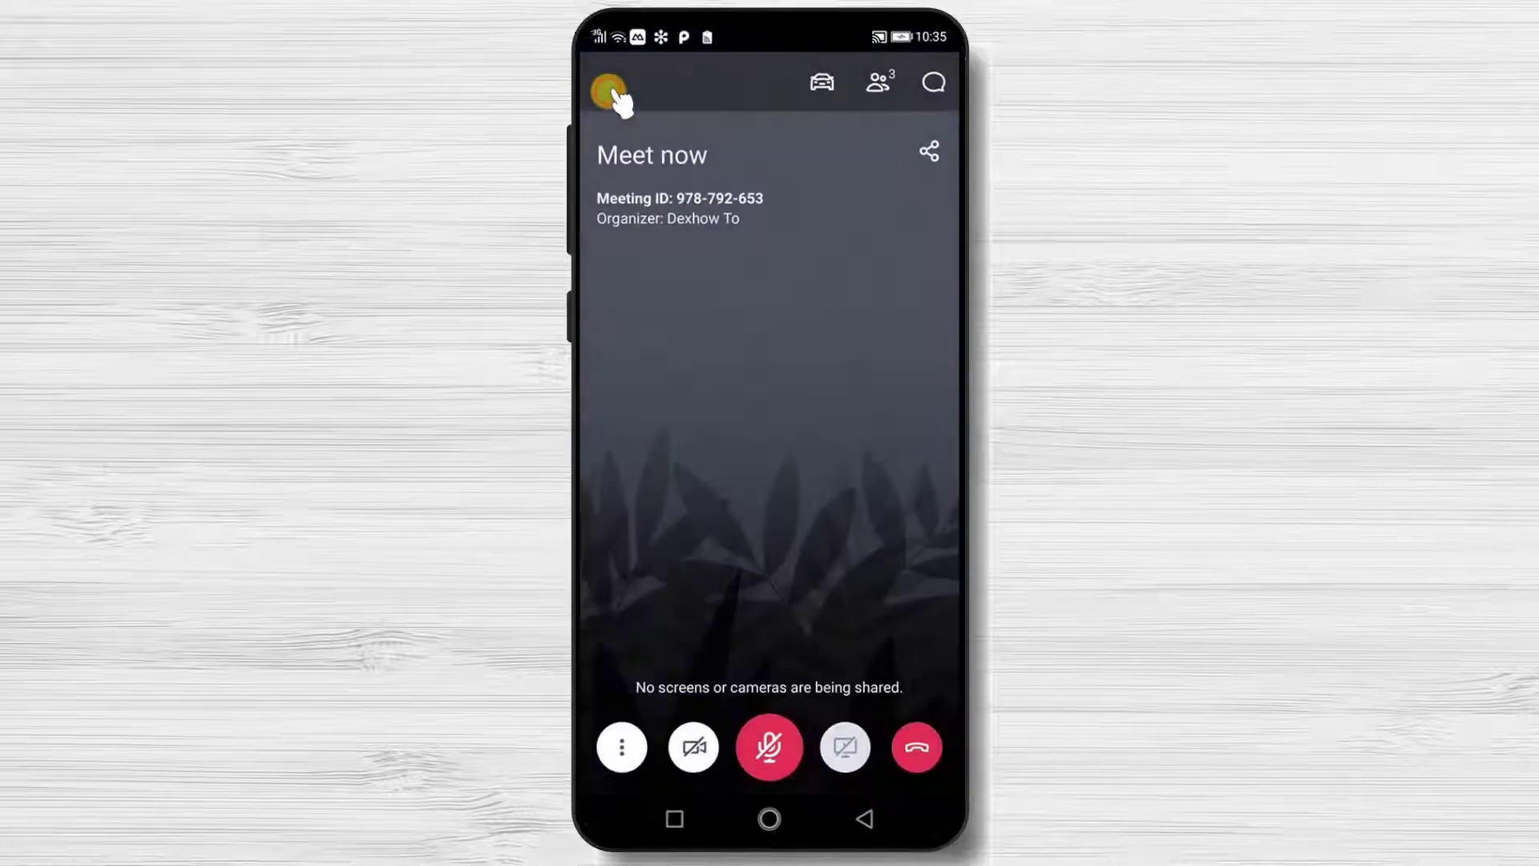